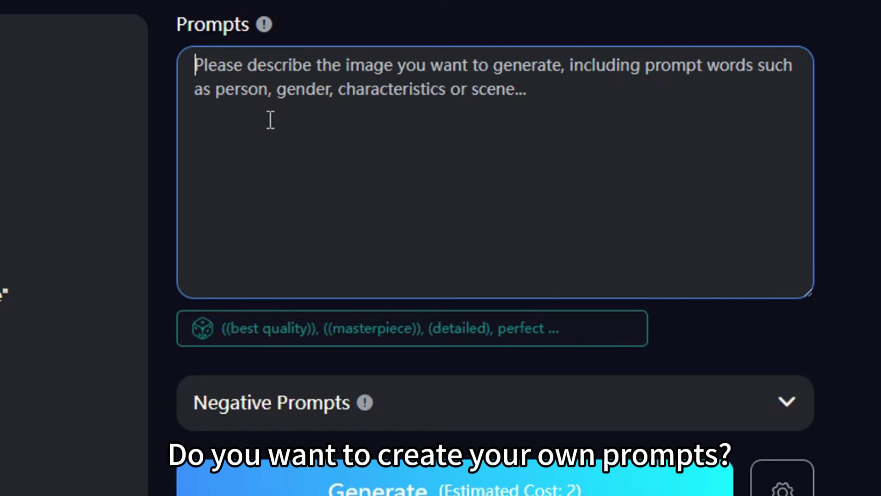
Step: Enter 'a dog,c' and go back to the SeaArt home page with its tool cards
text(a d)
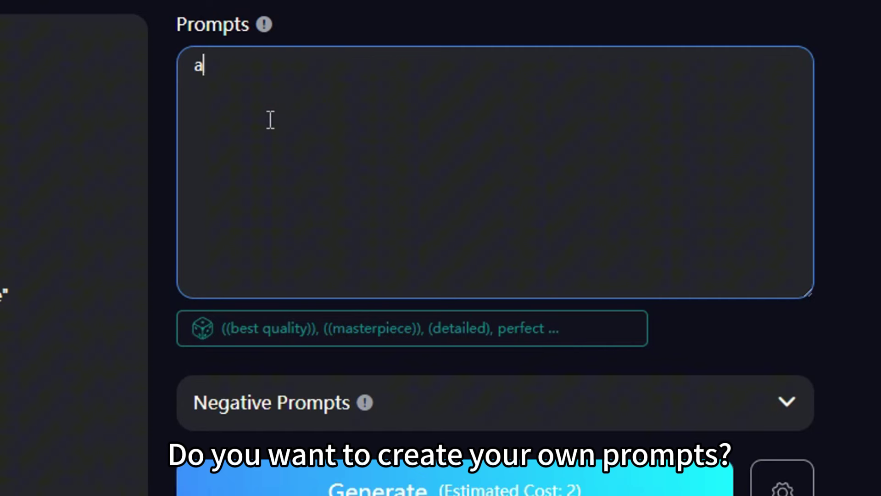
text(og,c)
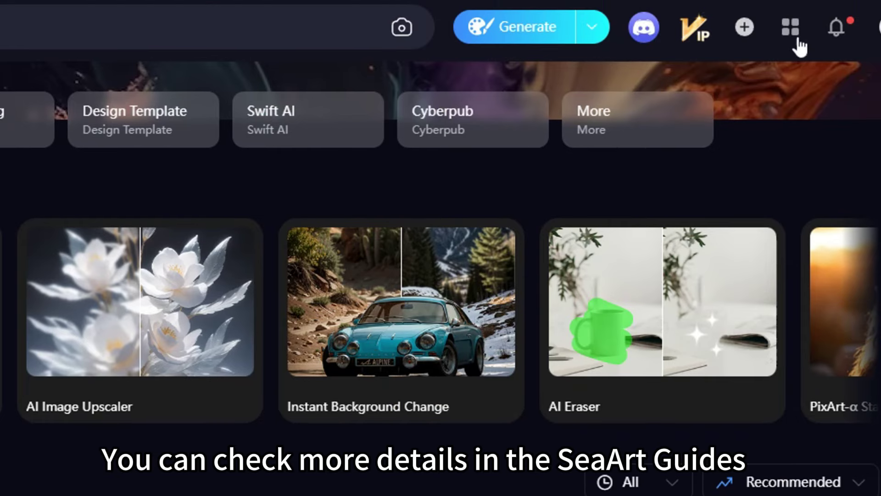
Step: Scroll through the Guides page from the grid menu, then reach the empty Generate page
click(799, 30)
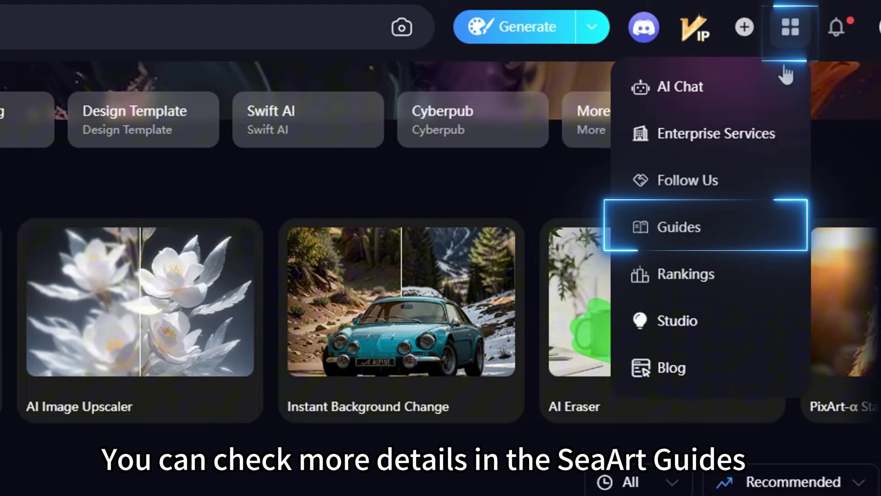
click(716, 231)
scroll(440, 248, down, 10)
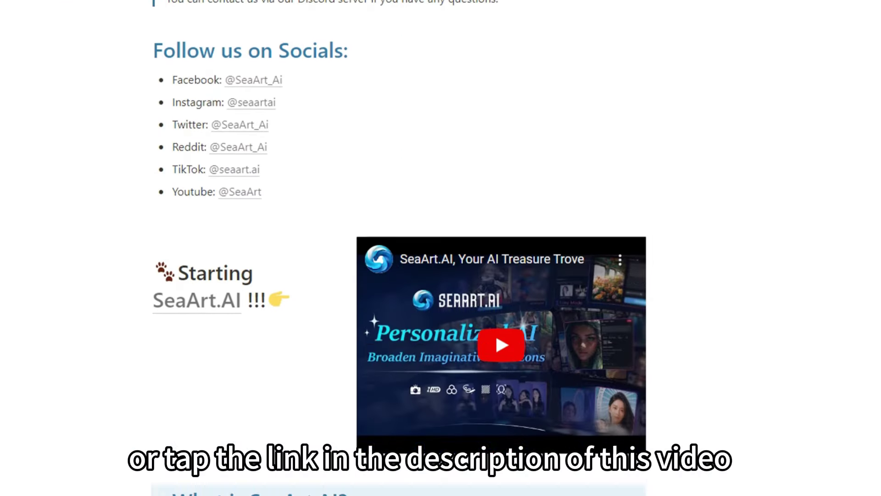
scroll(441, 248, down, 8)
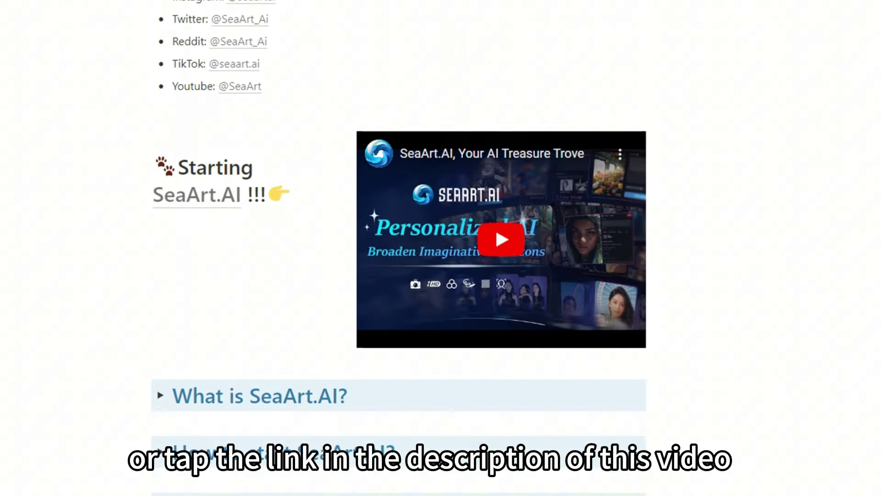
scroll(399, 248, down, 1)
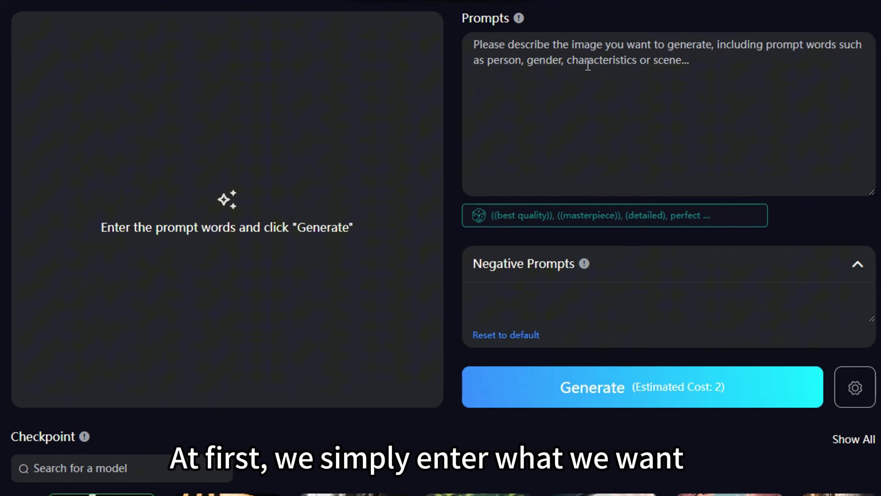
Step: Write the prompt 'a girl,22 years old,long hair,delicate features,dress,sit on the sofa,indoor'
click(567, 77)
text(a girl)
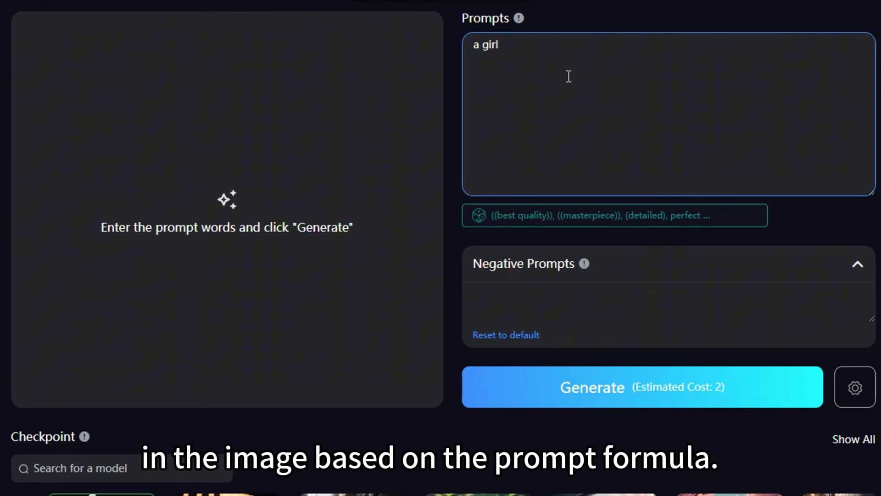
text(,22 years old,long hair,delicate features,dress,sit on the sofa,indoor)
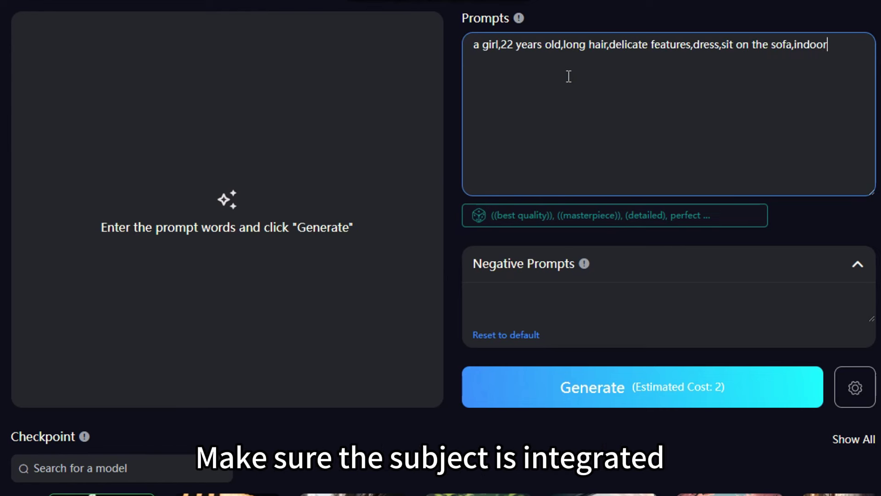
click(539, 301)
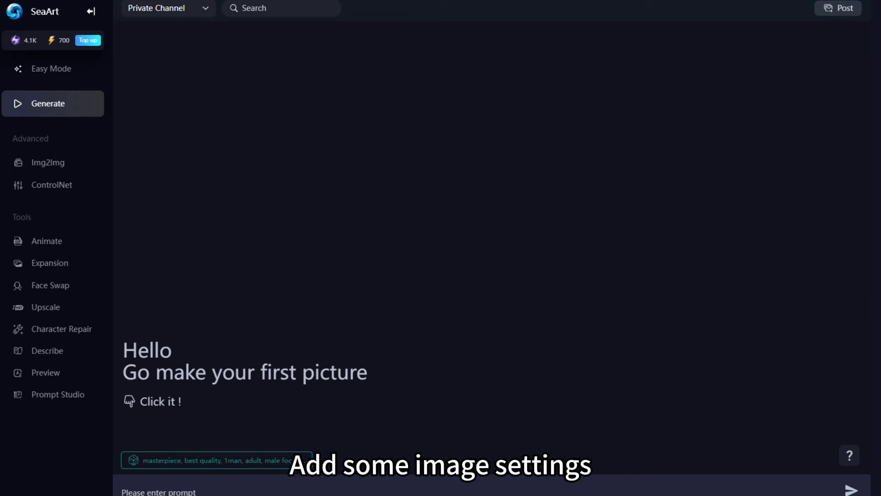
Step: Build 'best quality, high quality, 8k' from Prompt Studio chips and copy the output
click(56, 395)
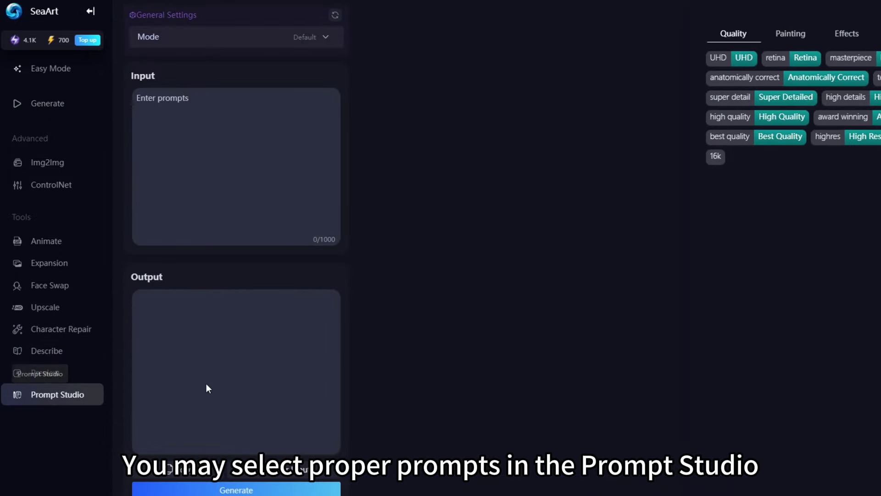
click(725, 138)
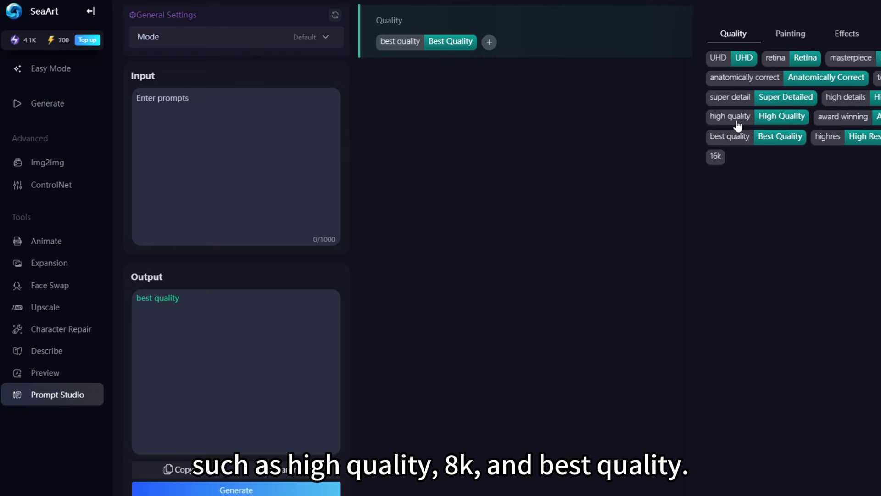
click(730, 119)
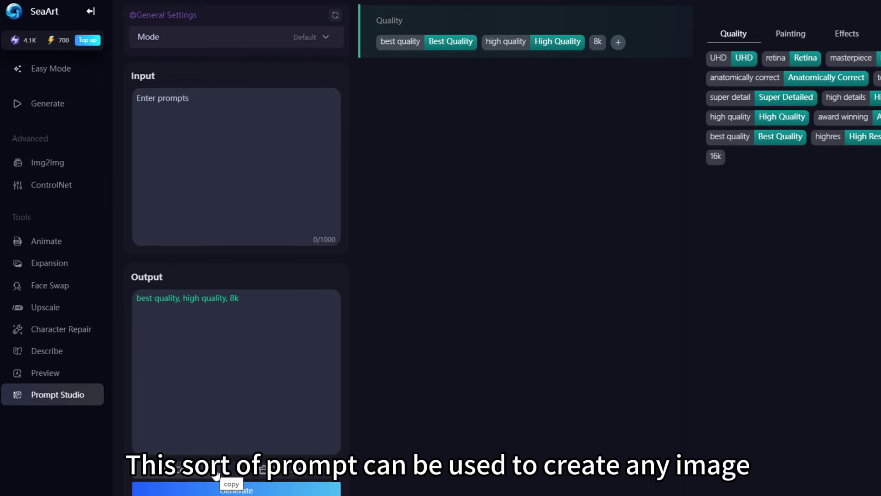
click(215, 471)
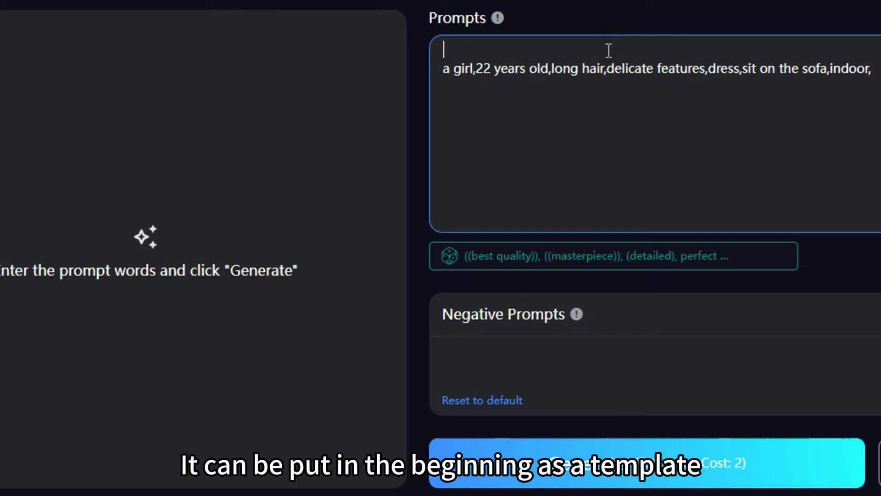
Step: Put the quality tags before the girl description; set negatives to nsfw, low quality, low resolution
key(ctrl+v)
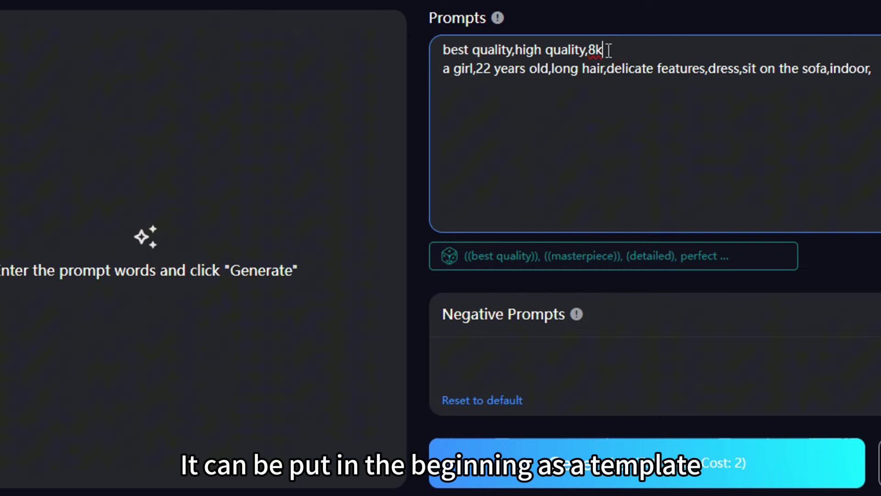
click(576, 355)
text(ns)
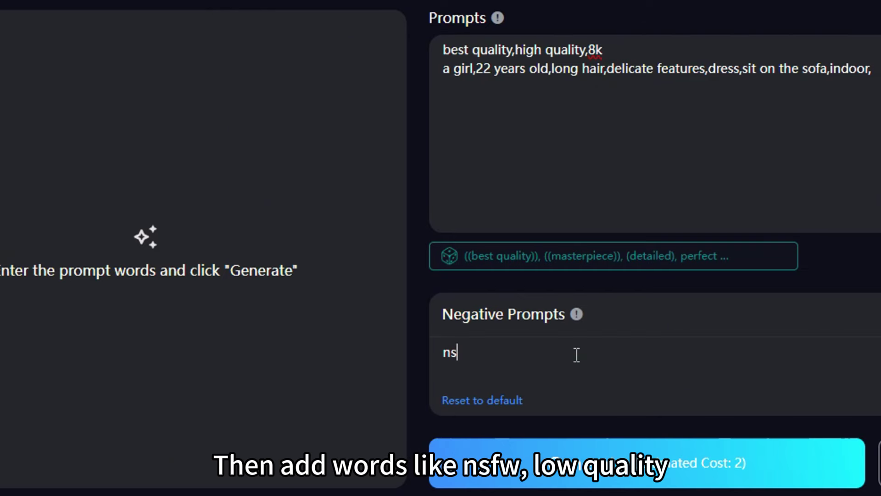
text(fw)
key(ctrl+v)
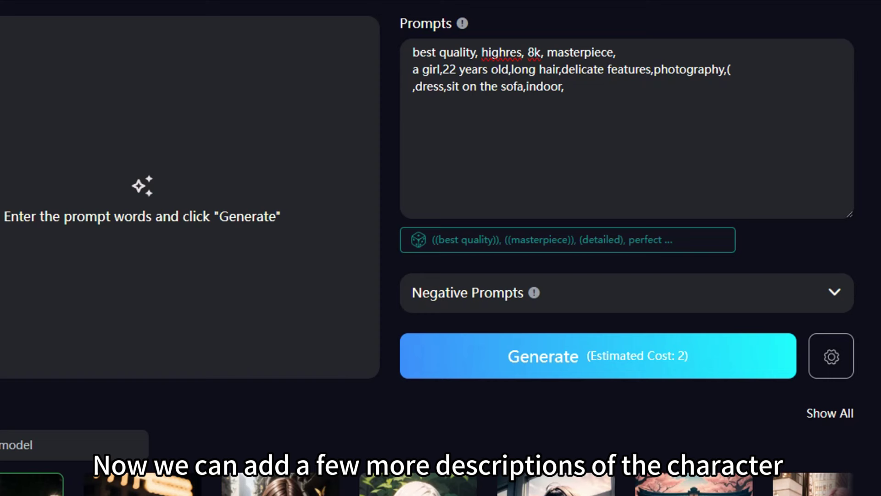
Step: Add (real skin texture:1.3), (slender figure:1.1), bright lips and long hair, plus general negatives
click(749, 70)
text((r)
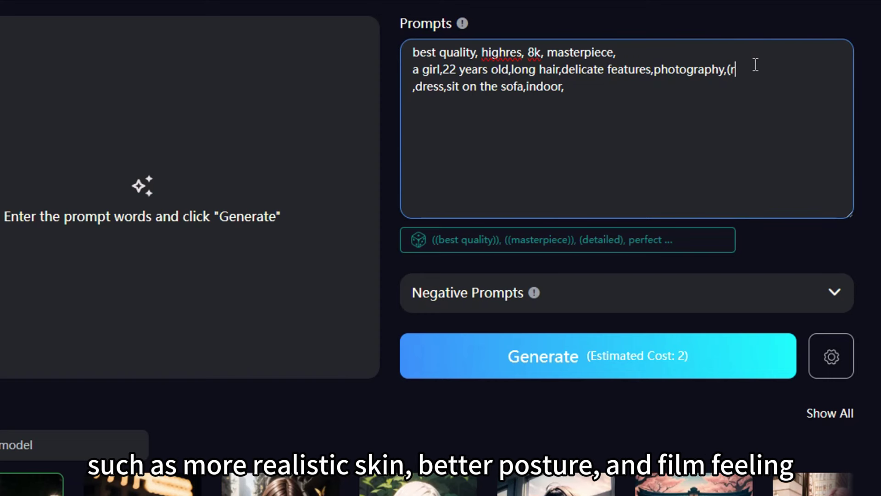
text(ea)
text(l skin texture:1:3),(slender figure:1:1),bright lips,long hair,)
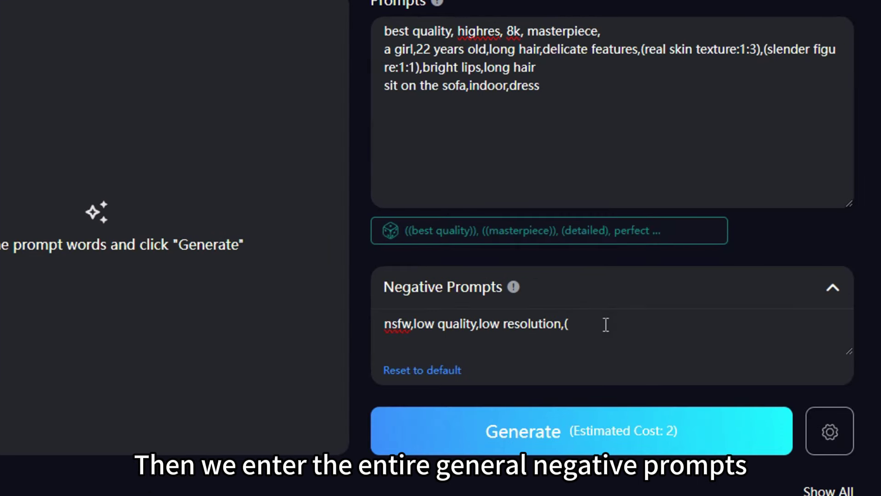
text(wo)
text(rds, letters, digits, autograph, trademark,)
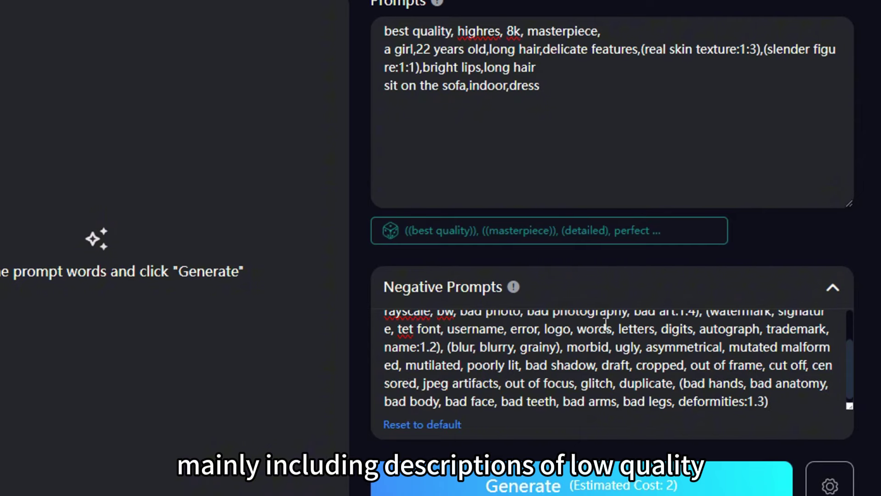
drag(849, 371, 854, 344)
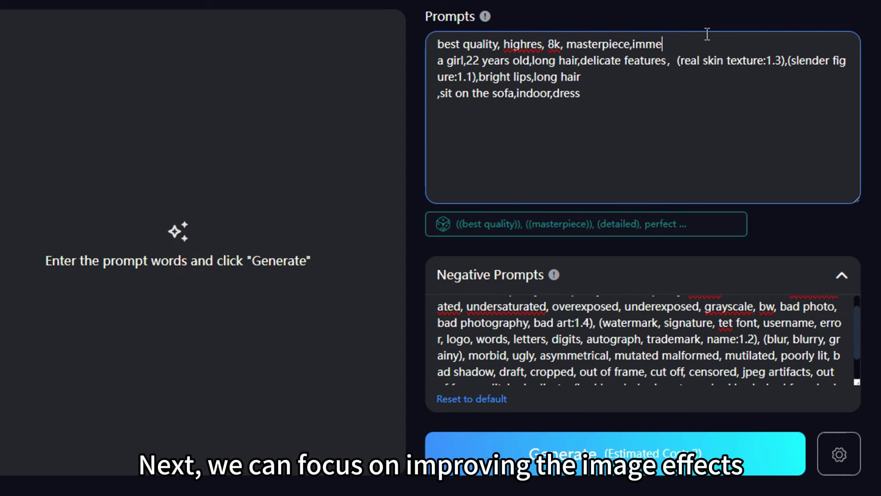
Step: Add immersive, chiaroscuro lighting terms, (background blur:1.5), blurring, (Opaque pantyhose:1.5) and high contrast
text(rsive)
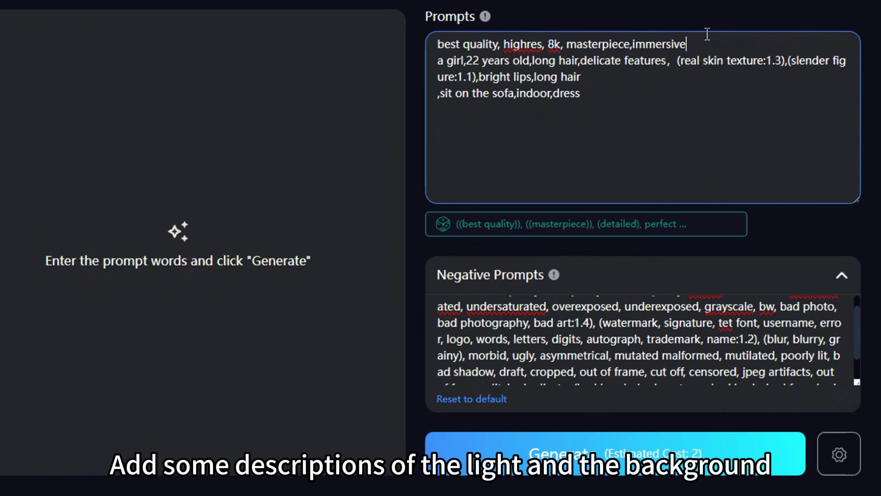
key(ctrl+v)
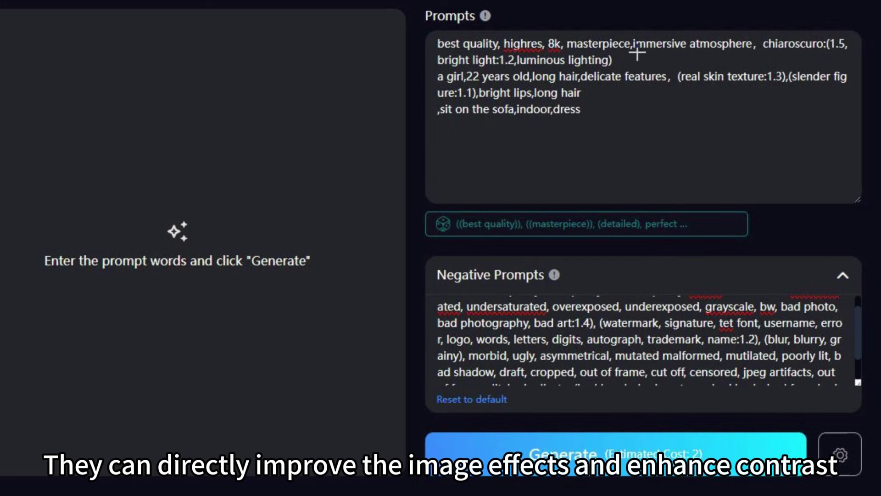
click(654, 63)
text(,(ba)
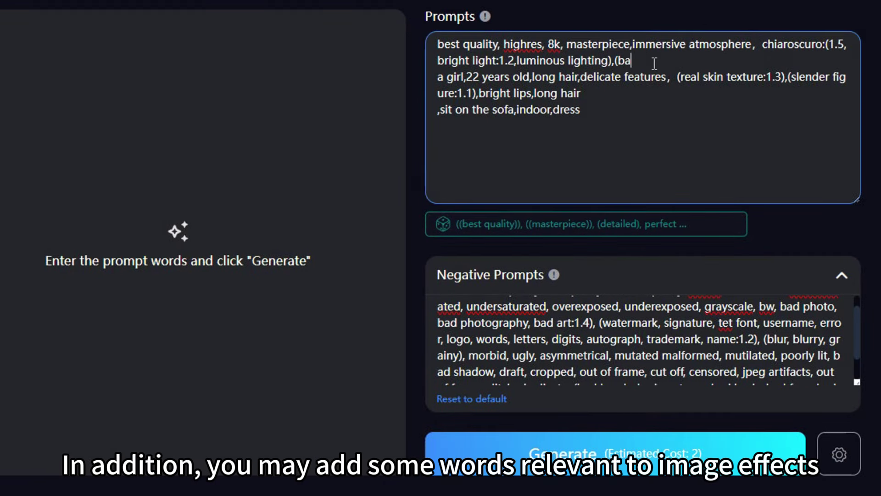
text(ckground blur:1.5),blurring)
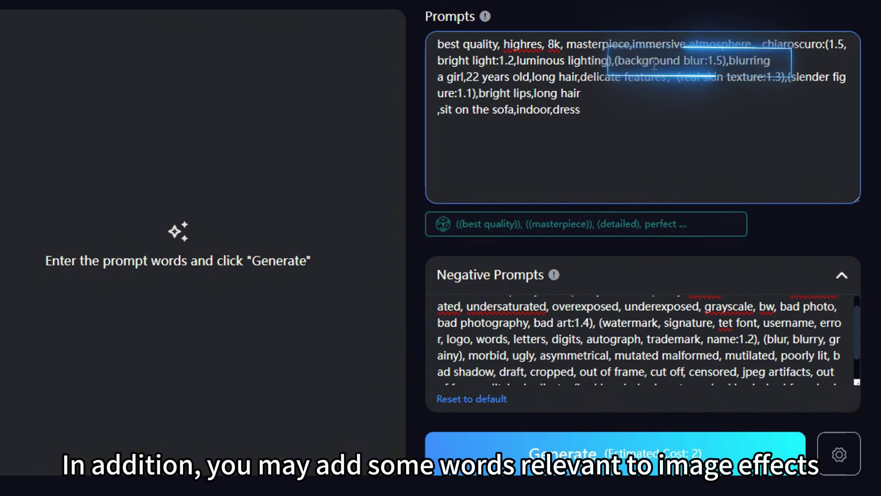
click(713, 127)
text(，(Opaque pantyhose:1.5)，high contrast)
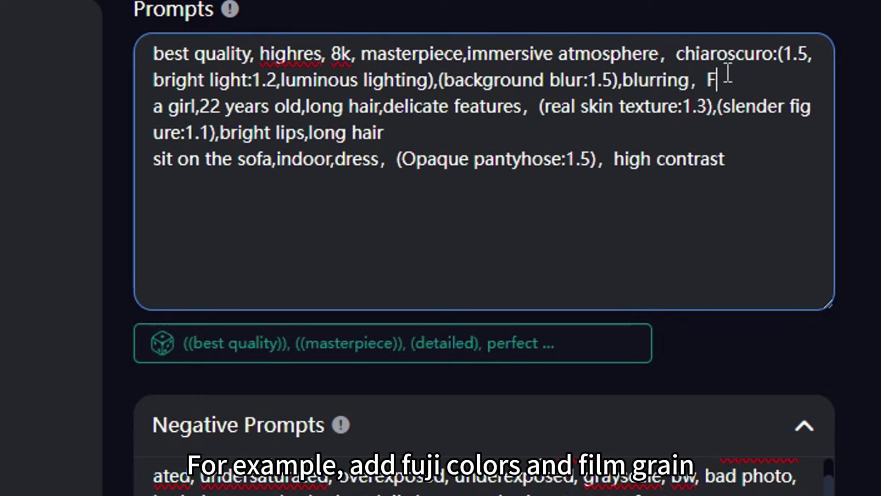
Step: Insert (Fuji color:1.5) and Film grain after blurring on the prompt's first line
text(uji  color,Film grain)
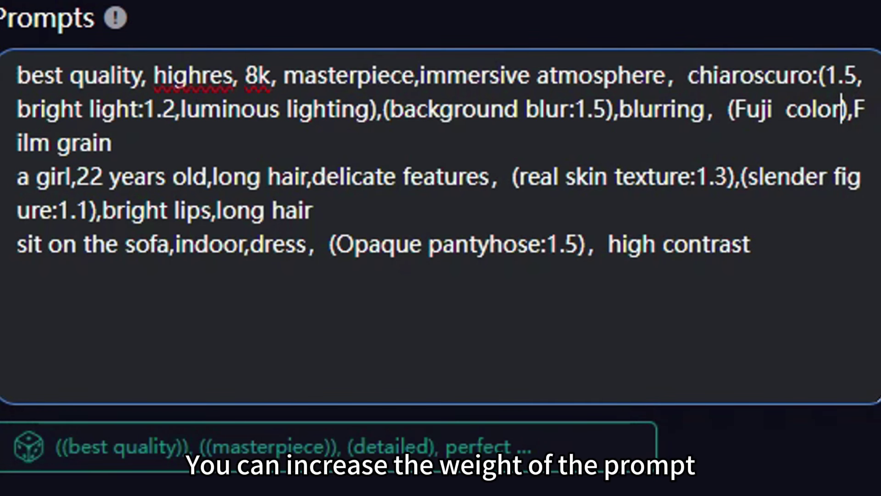
text(:1.5)
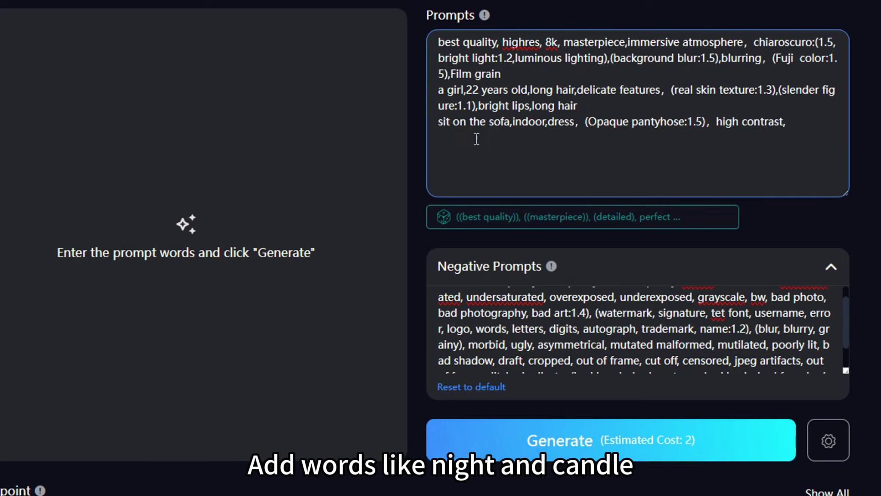
Step: Append 'night,candle' after high contrast at the end of the prompt
text(night,candle)
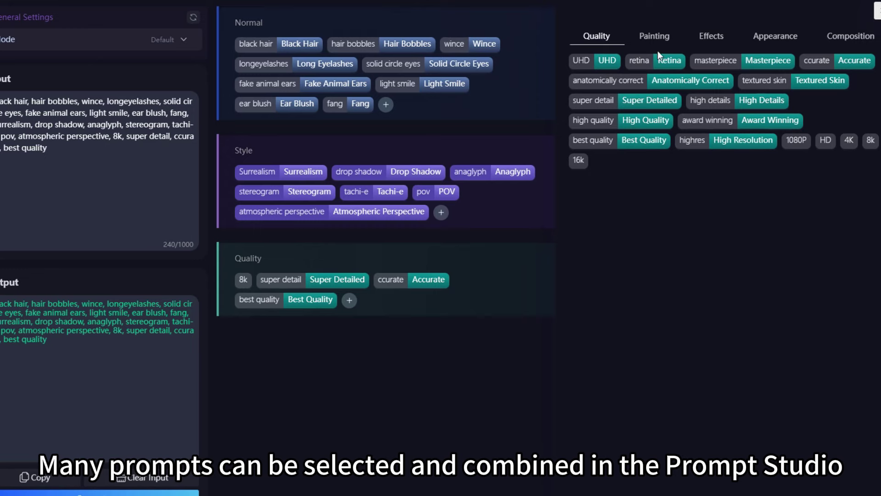
Step: Browse the Painting and Effects tags, then list Photo models in Select Model for a LoRA
click(661, 39)
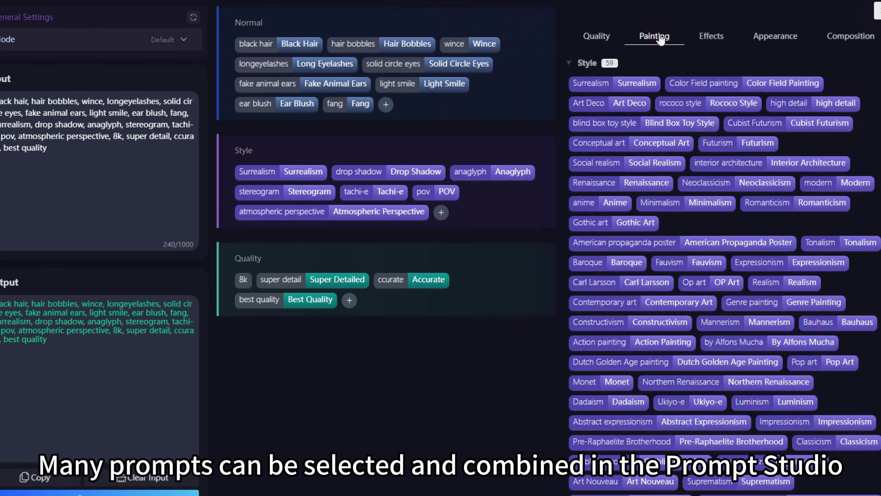
click(712, 40)
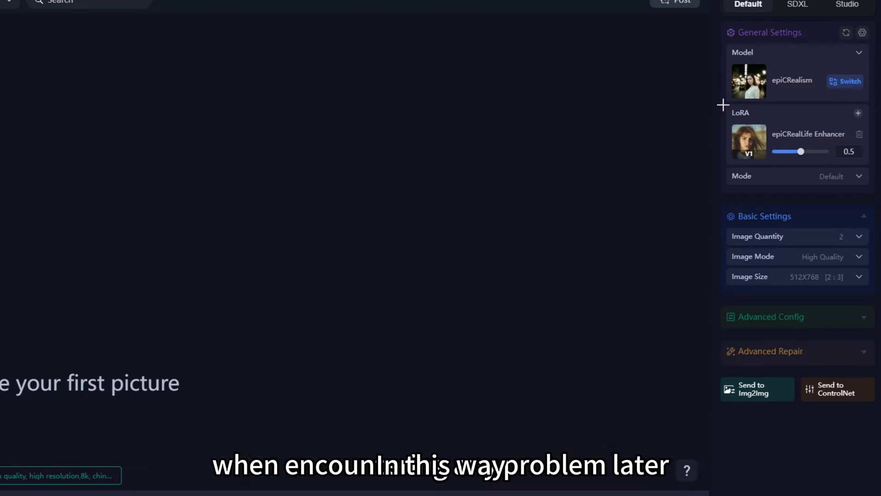
mouse_move(720, 102)
mouse_down()
mouse_move(722, 110)
mouse_move(875, 168)
mouse_up()
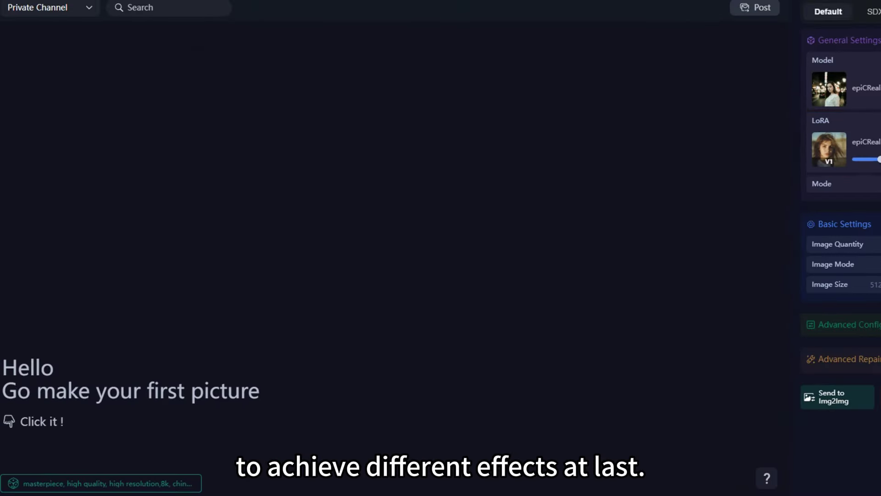
click(858, 113)
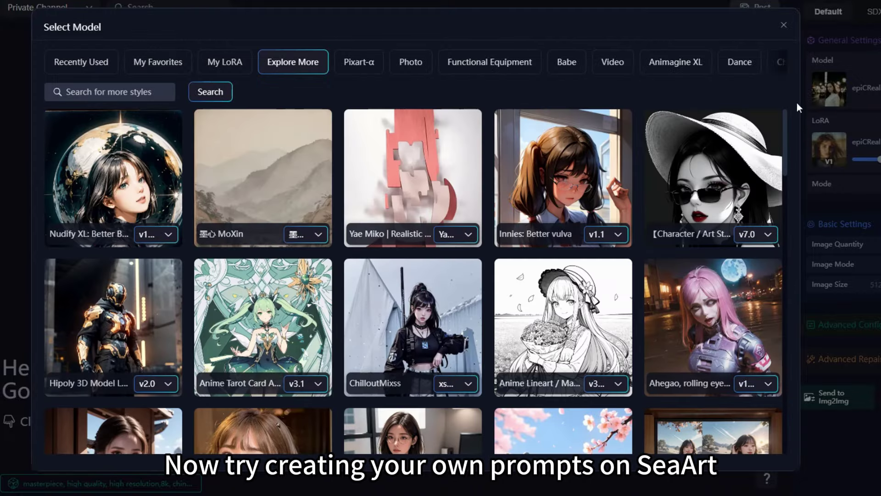
click(419, 62)
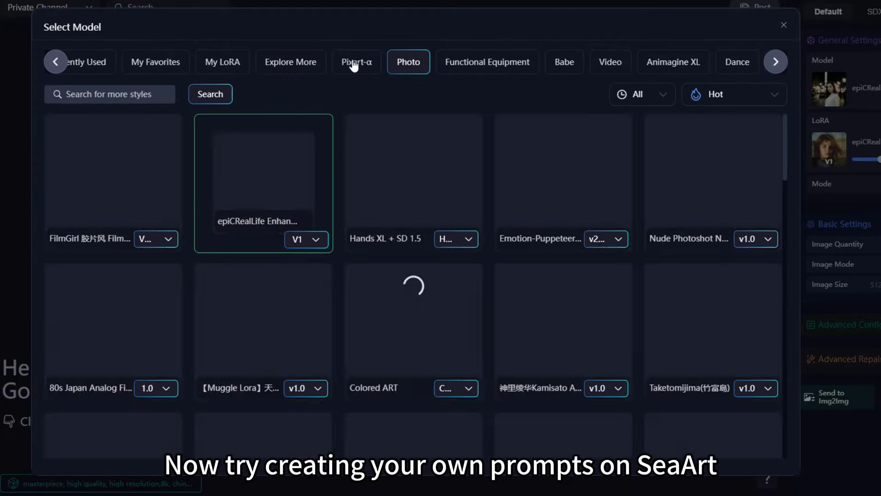